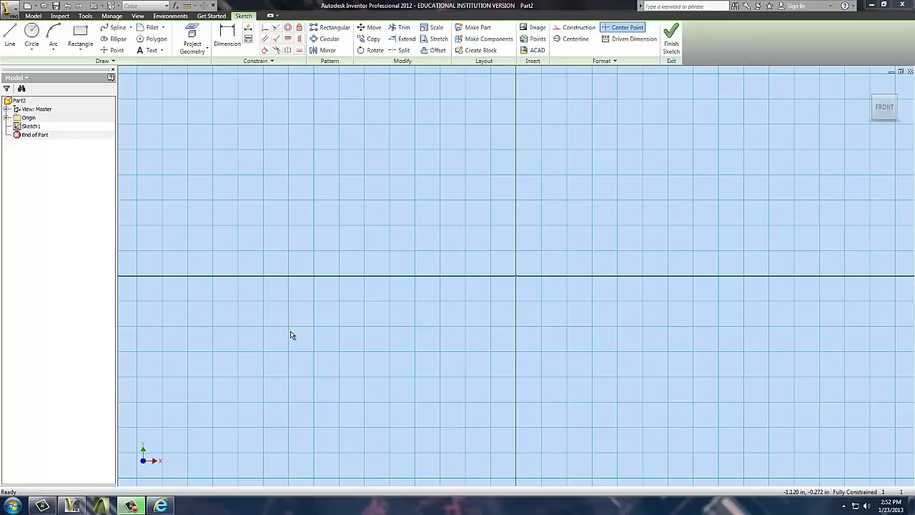
- Sketch a rectangle about 3 in wide and 0.63 in high with its lower-left corner at the origin
middle_drag(426, 259, 168, 344)
scroll(212, 308, down, 2)
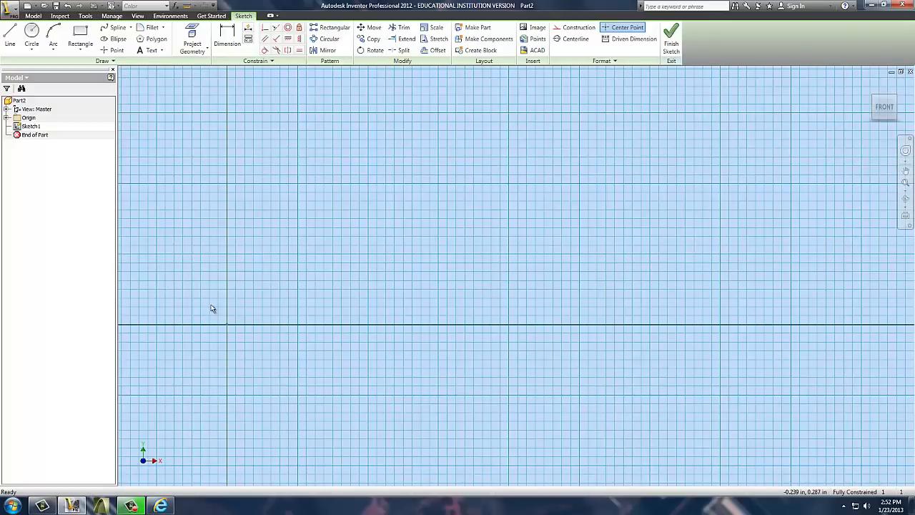
click(80, 36)
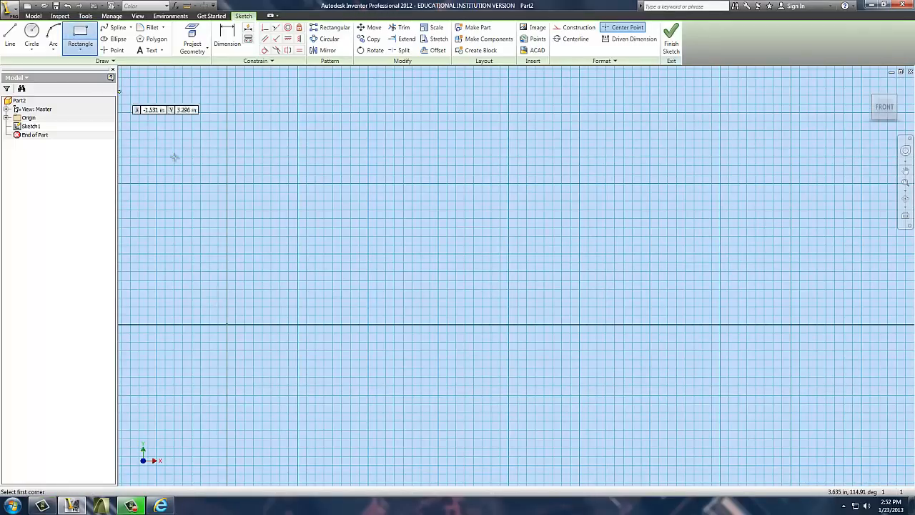
click(228, 325)
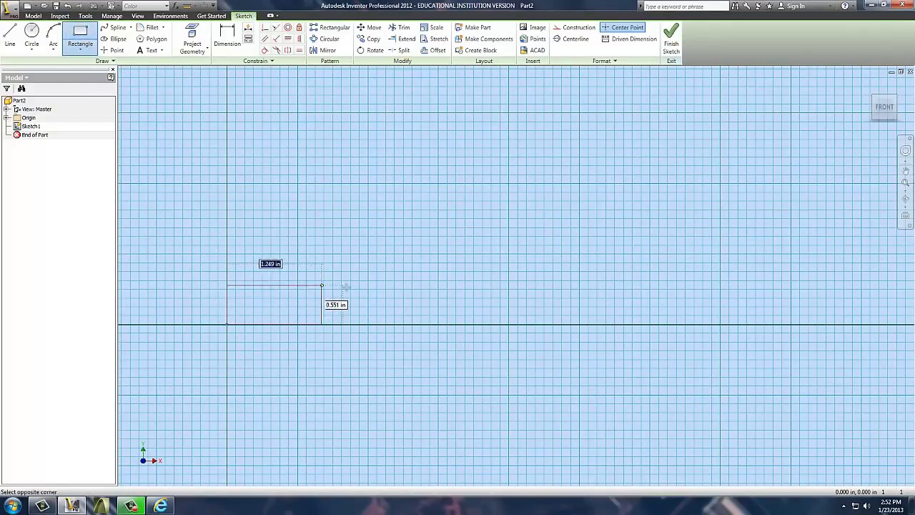
click(438, 280)
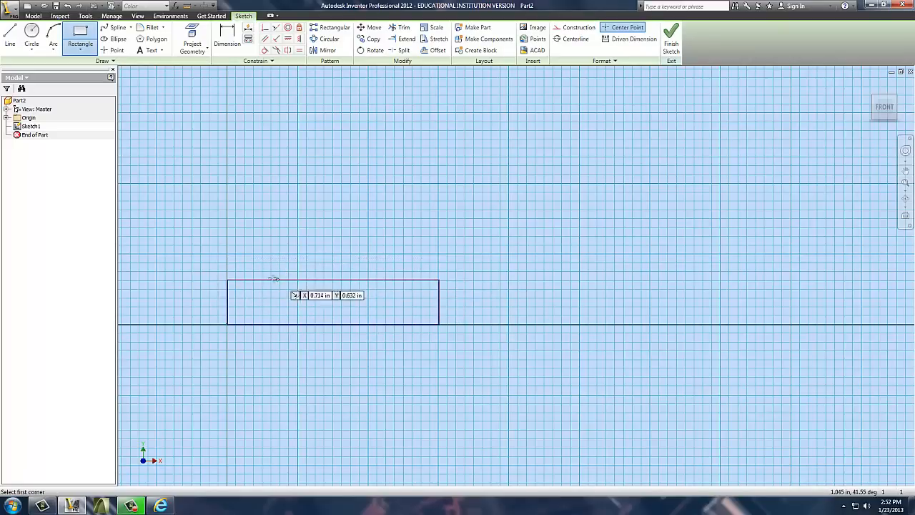
- Sketch two smaller rectangles overlapping the large rectangle's upper corners, the right one about 0.91 by 0.37 in
click(223, 268)
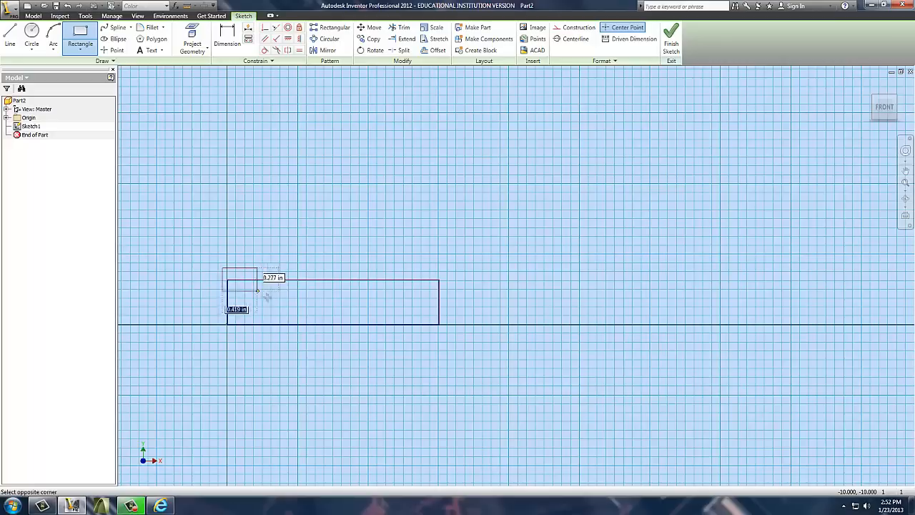
click(283, 298)
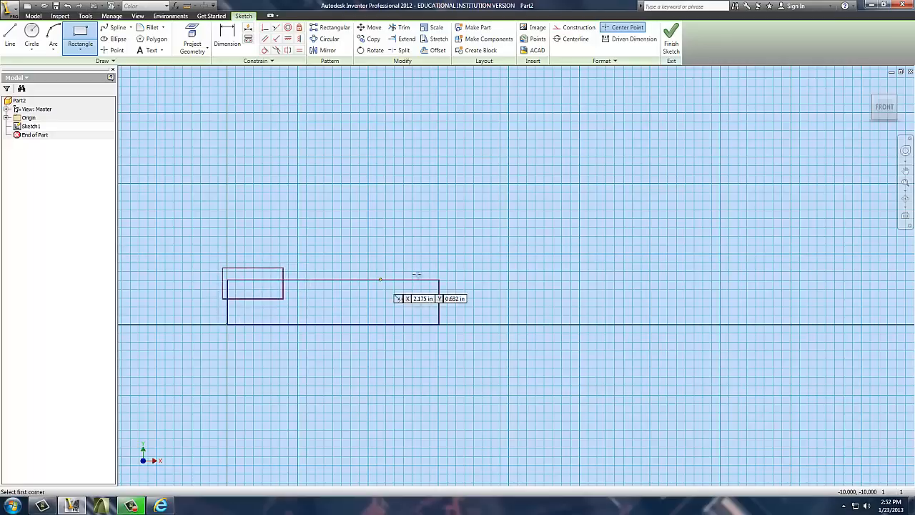
click(453, 268)
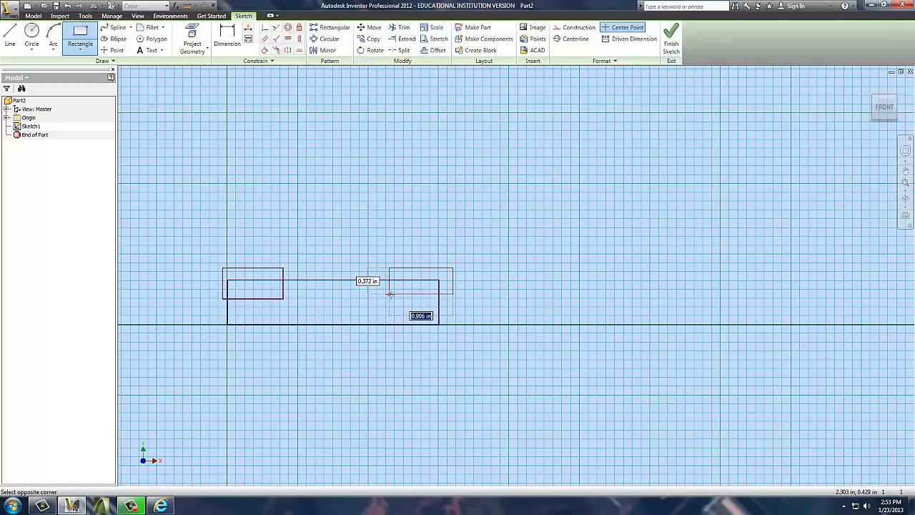
click(389, 294)
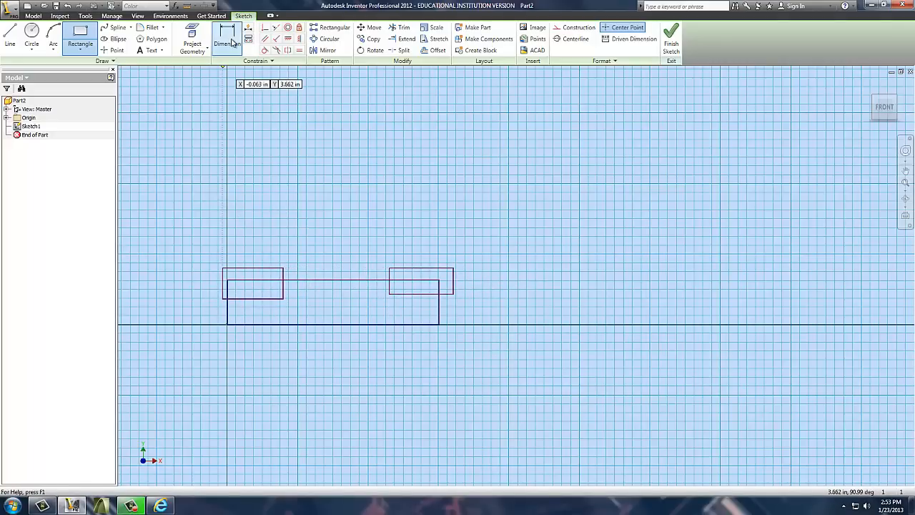
- Trim the overlapping lines at the upper-left corner to leave a stepped notch in the profile
click(404, 28)
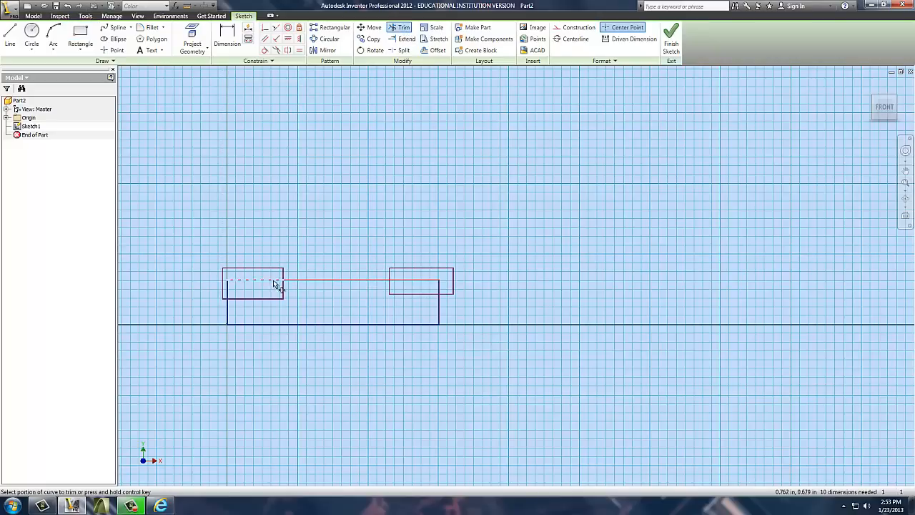
click(251, 269)
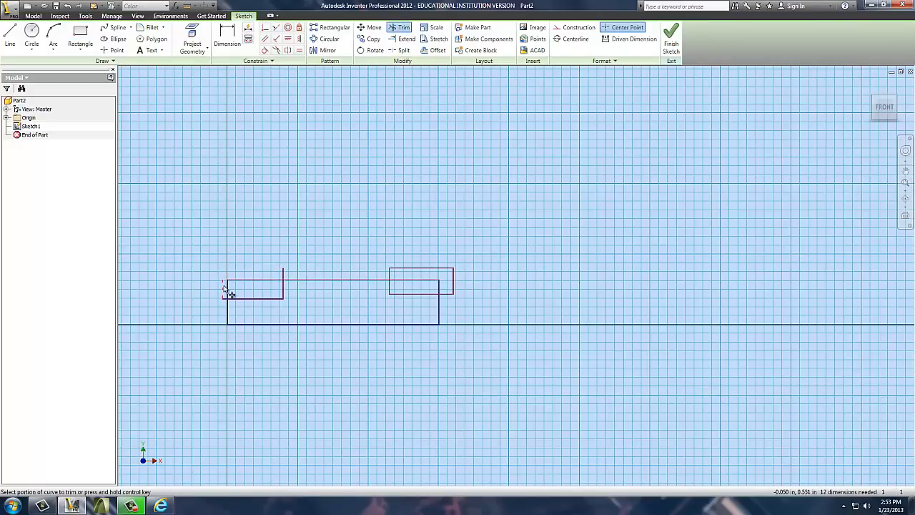
click(226, 288)
click(232, 280)
click(283, 274)
- Trim the overlapping lines at the upper-right corner to leave a matching step in the closed profile
click(427, 270)
click(393, 278)
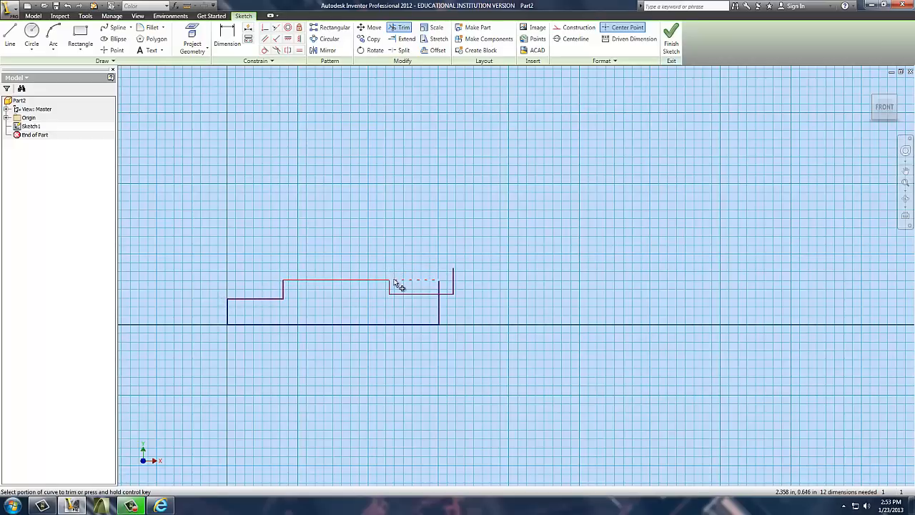
click(453, 272)
click(448, 294)
click(453, 287)
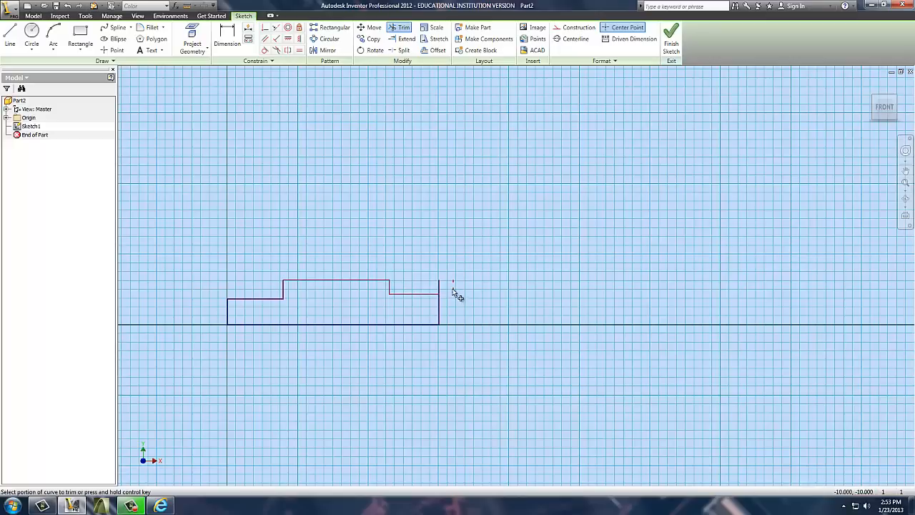
click(438, 287)
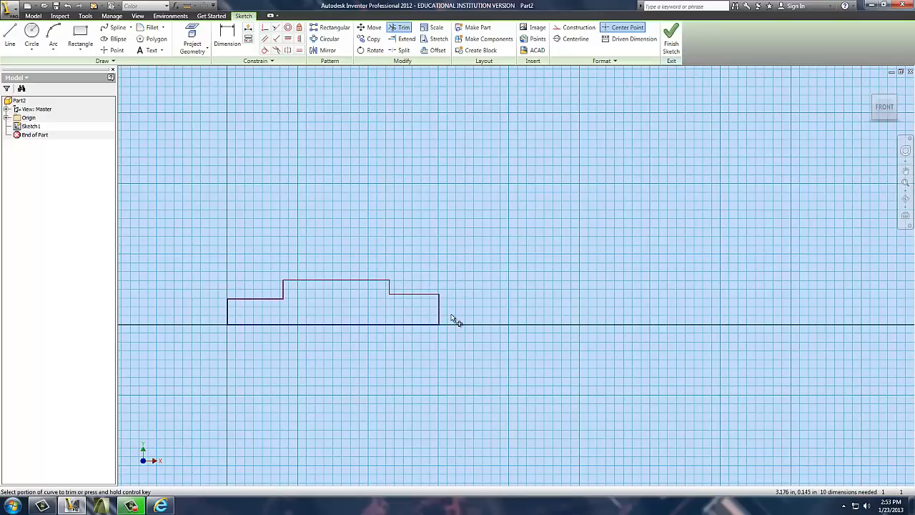
- Dimension the profile's overall length below the bottom edge and set it to 3 in
click(226, 36)
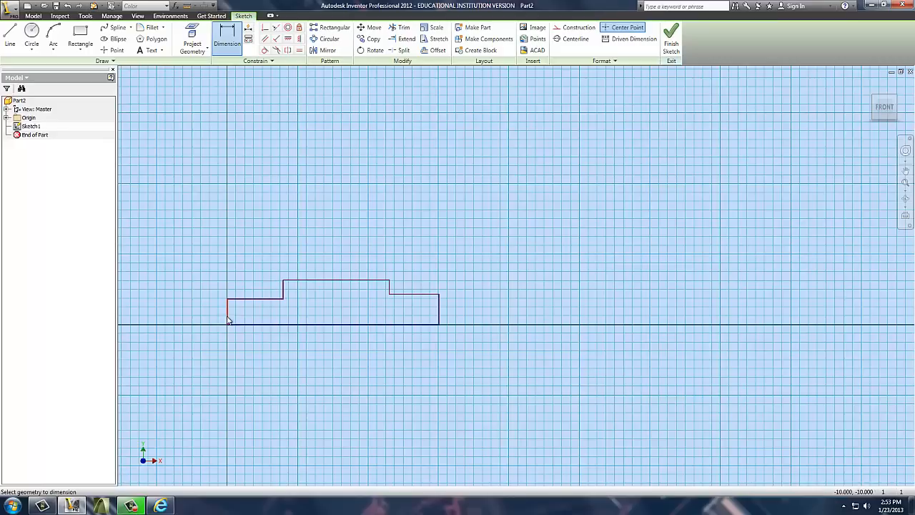
click(414, 326)
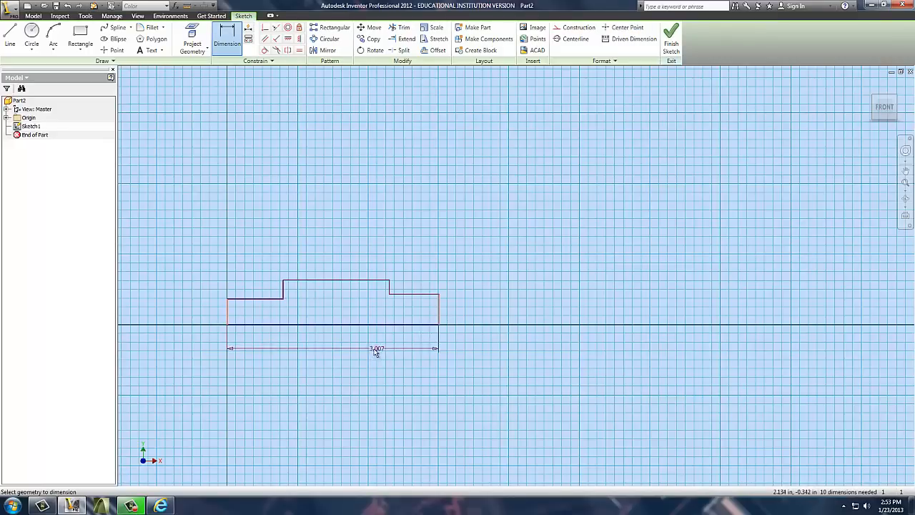
click(365, 348)
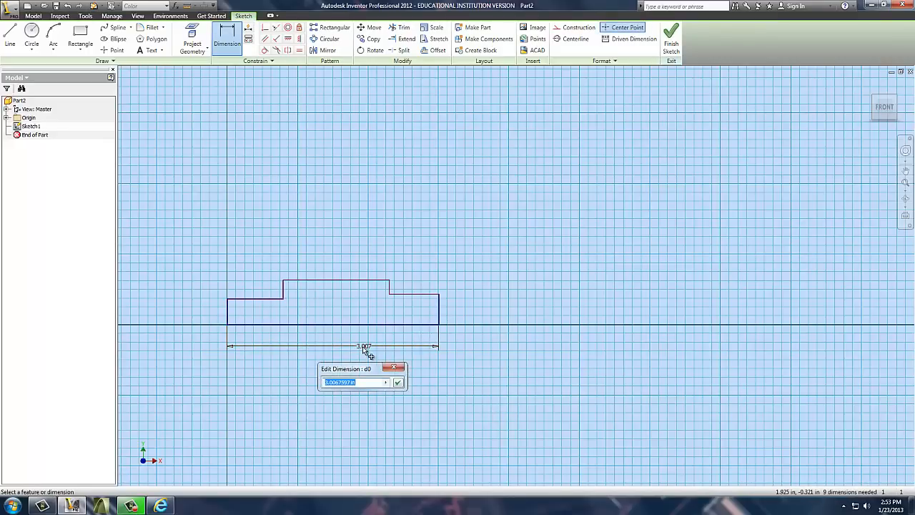
text(3)
key(Return)
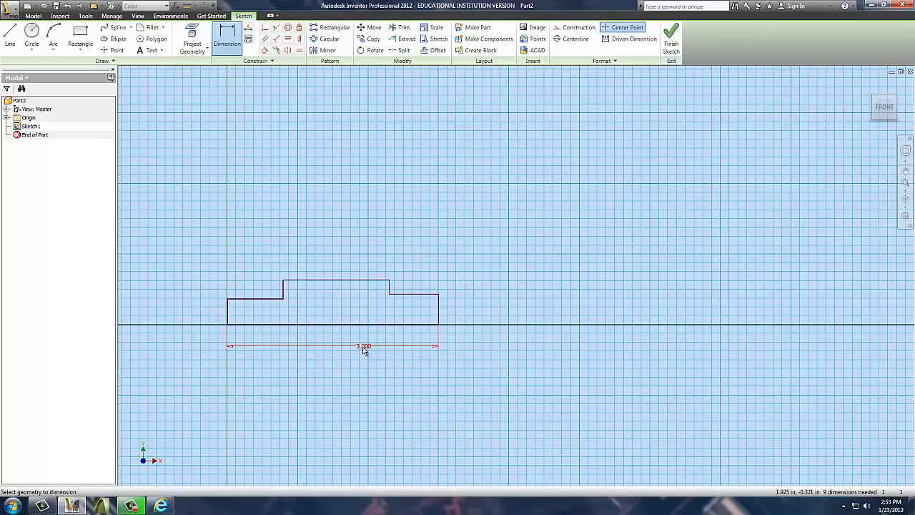
- Dimension the lengths of the left and right end steps and set each to 0.75 in
click(263, 305)
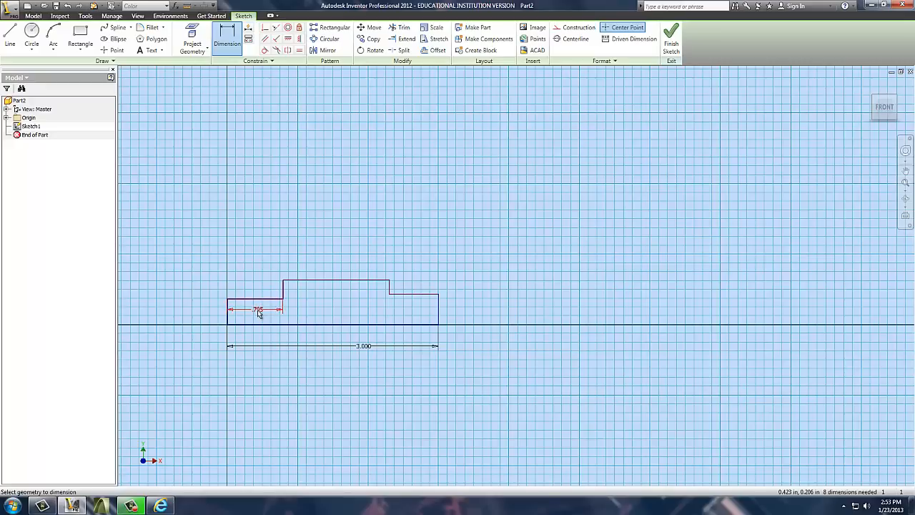
click(259, 313)
key(BackSpace)
text(.750)
key(Return)
click(419, 295)
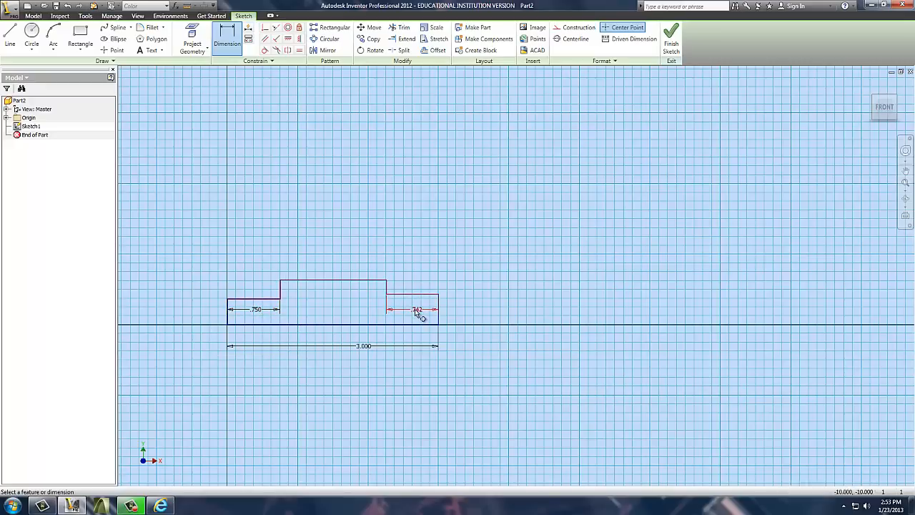
click(418, 313)
text(.75)
key(Return)
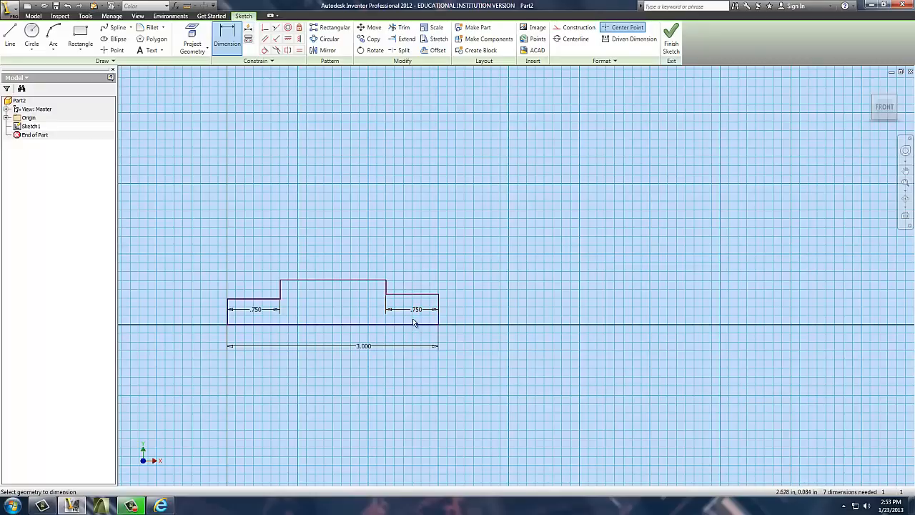
- Dimension the middle section's height from the bottom edge and set it to 0.5 in
click(351, 282)
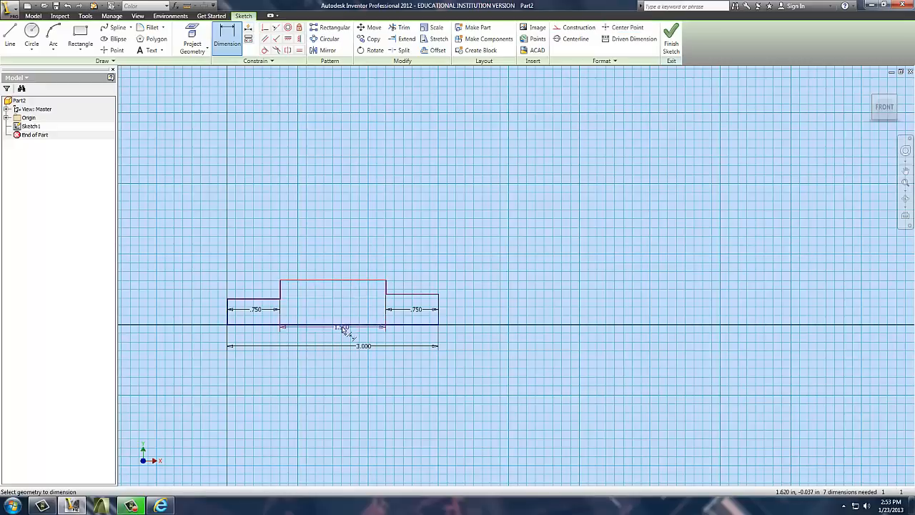
click(347, 324)
click(348, 312)
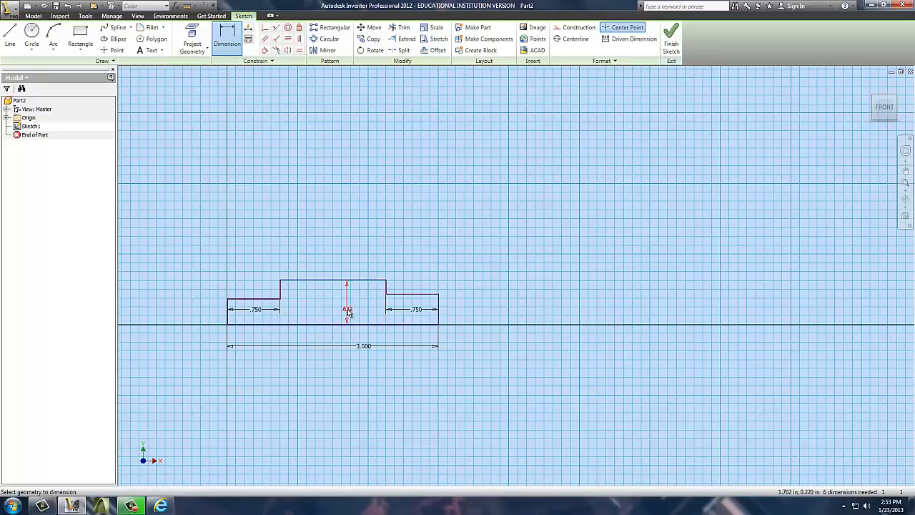
click(347, 310)
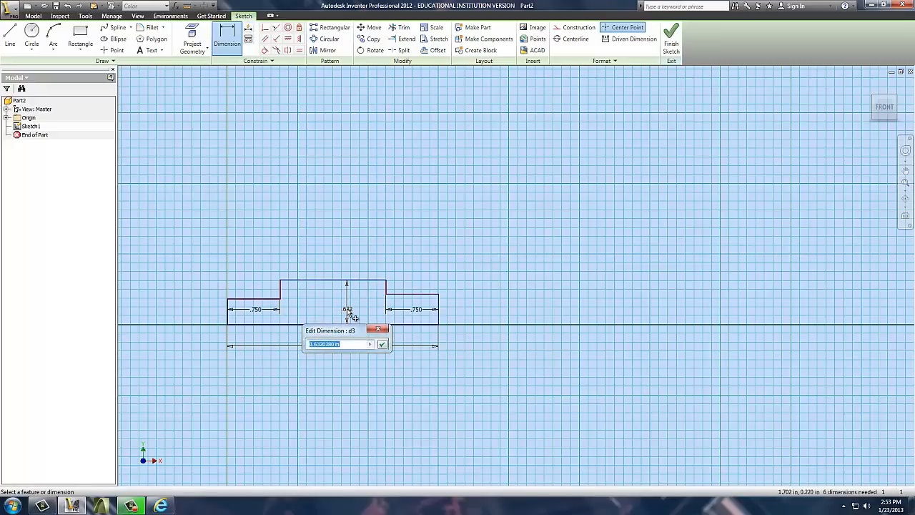
text(.5)
key(Return)
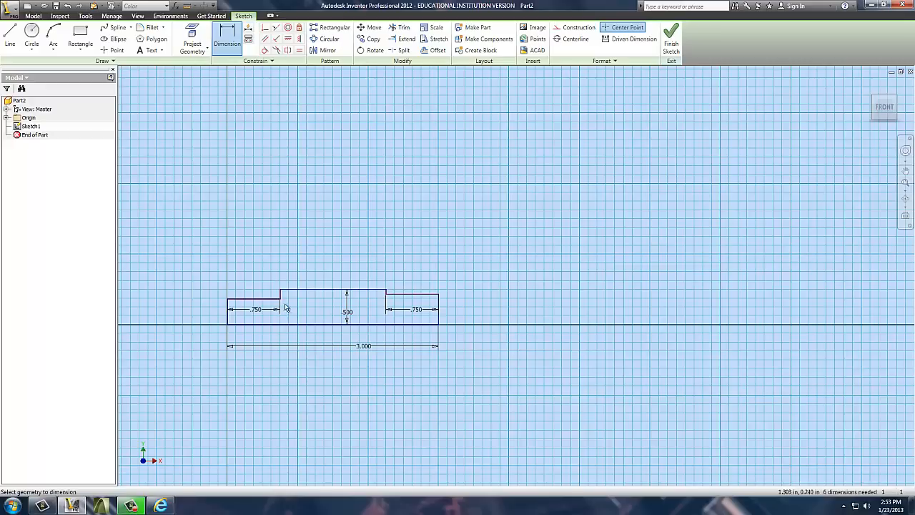
- Dimension the left step's height from the bottom edge and set it to 0.375 in
click(254, 326)
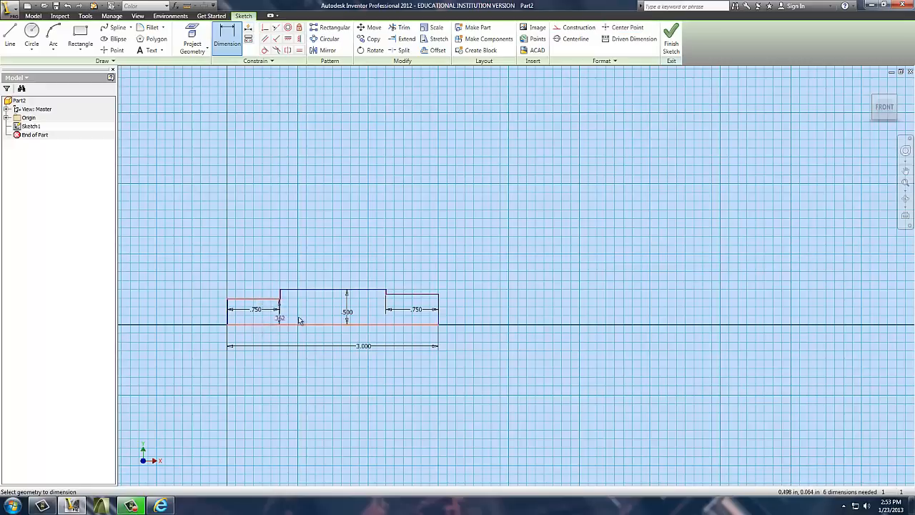
click(300, 316)
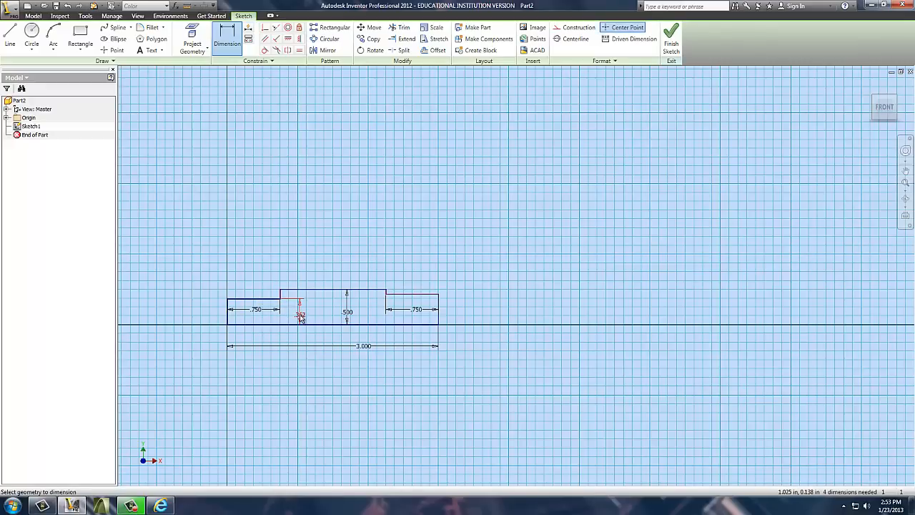
click(301, 318)
text(.)
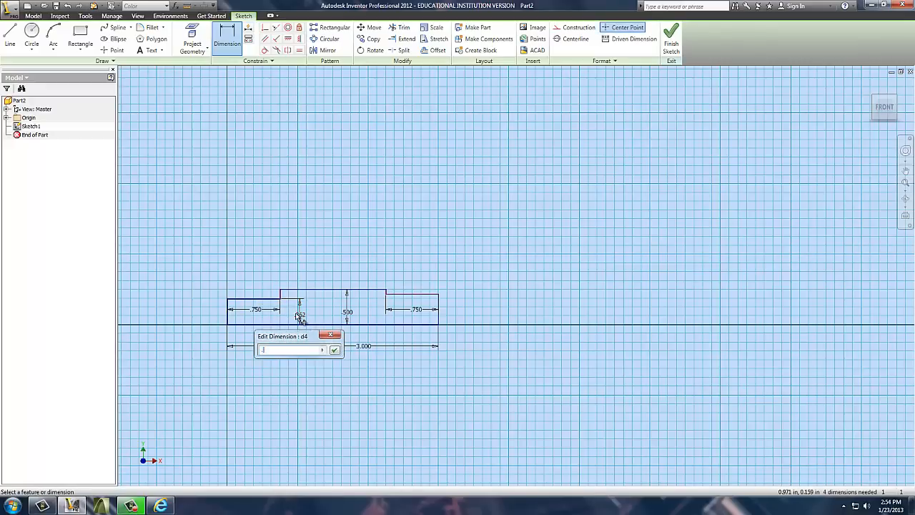
text(375)
key(Return)
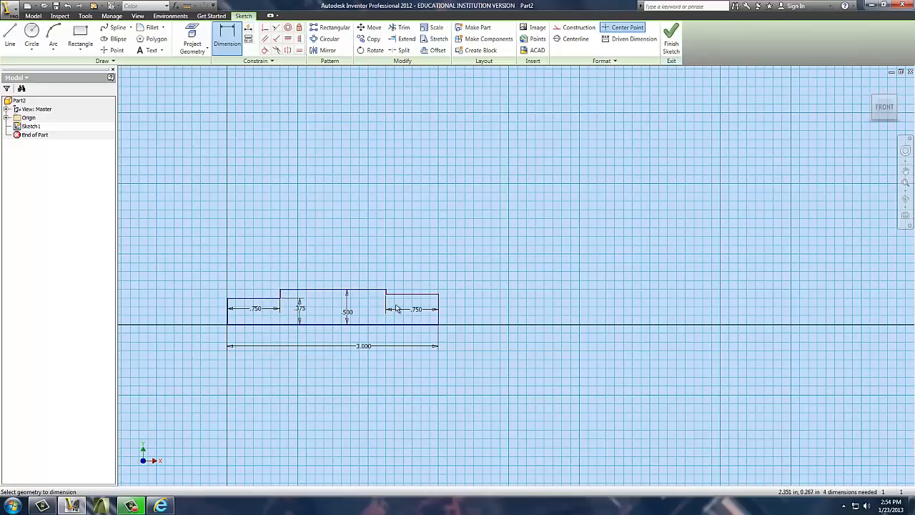
- Dimension the right step's height from the bottom edge using the expression =.75*.5
click(403, 294)
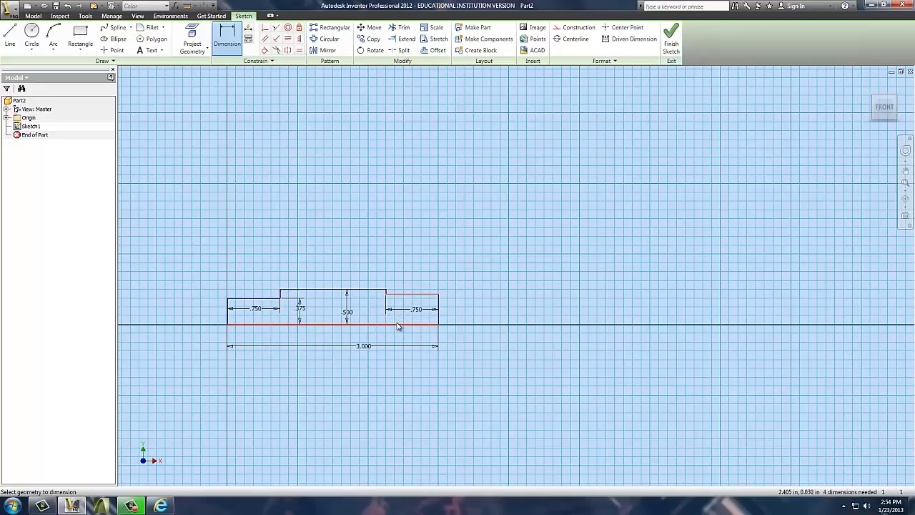
click(402, 324)
click(373, 312)
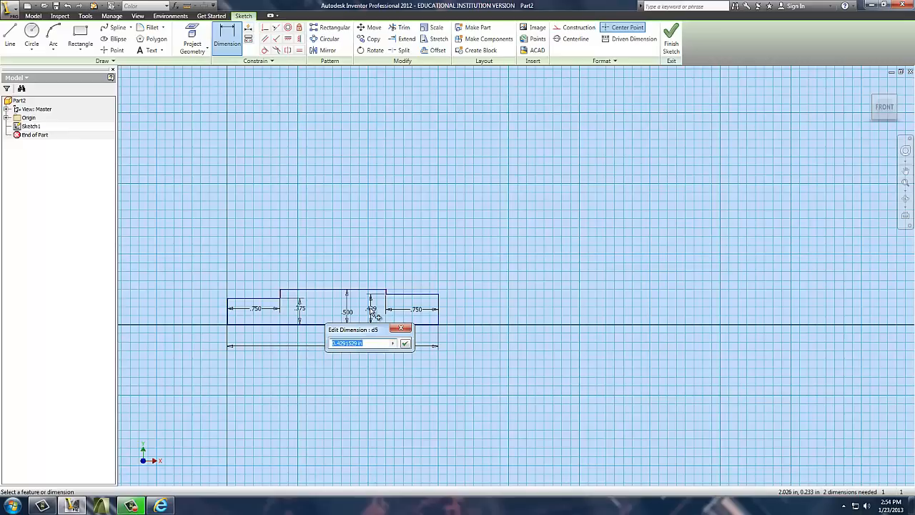
text(=.75*.5)
key(Return)
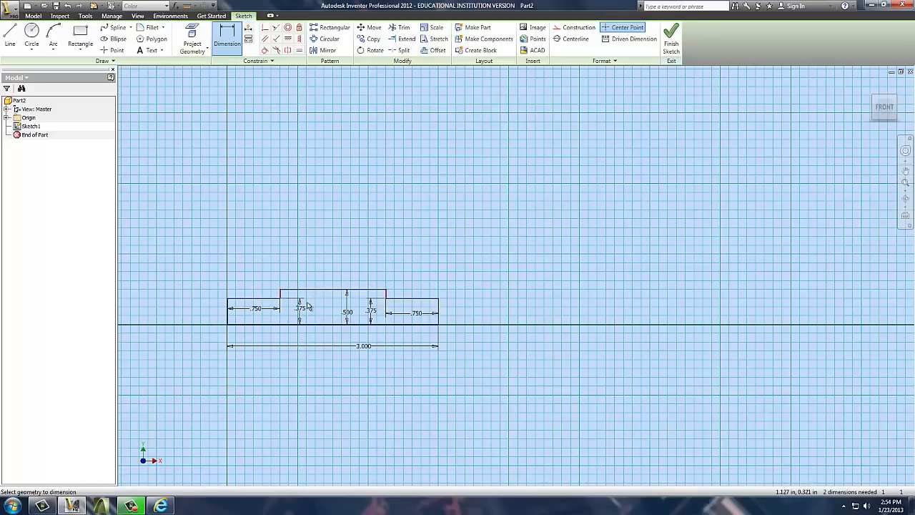
- Finish the sketch and revolve the profile fully about its long bottom edge
click(670, 40)
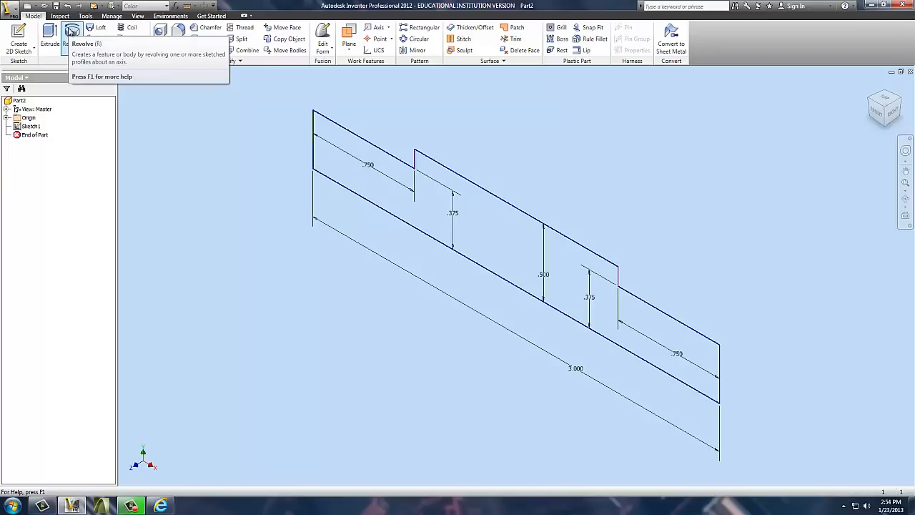
click(71, 32)
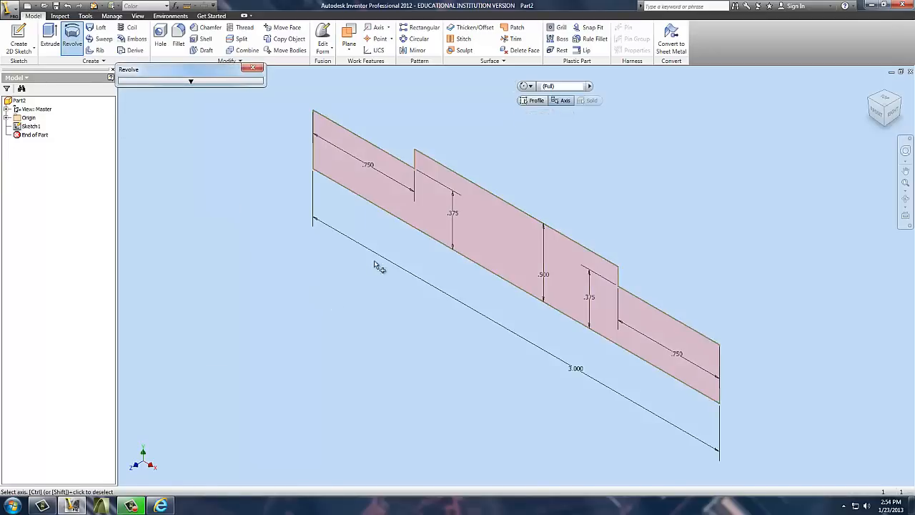
click(561, 102)
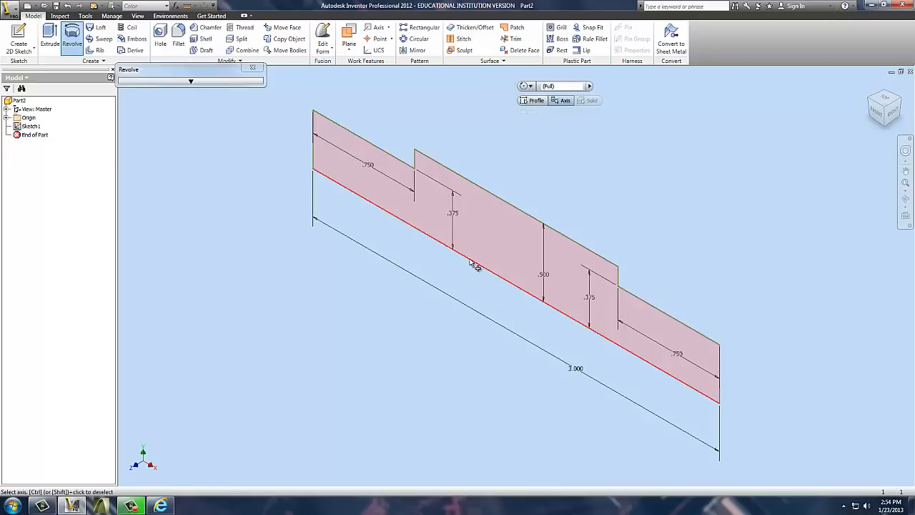
click(474, 264)
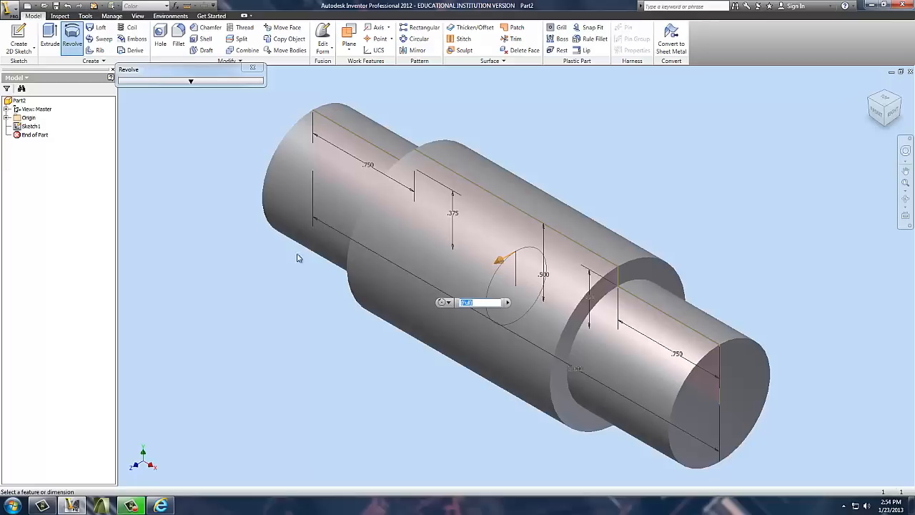
key(Return)
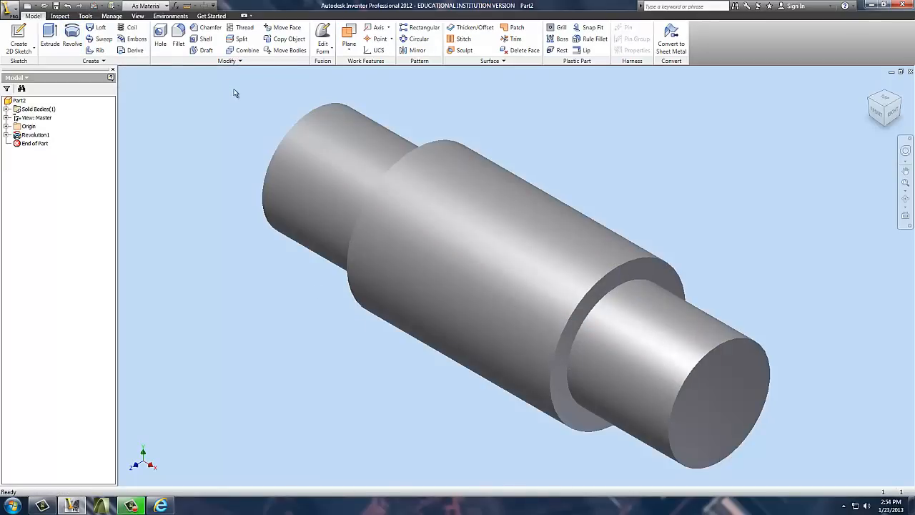
- Chamfer the outer circular edges at both ends of the shaft with a distance of 0.125 in
click(209, 29)
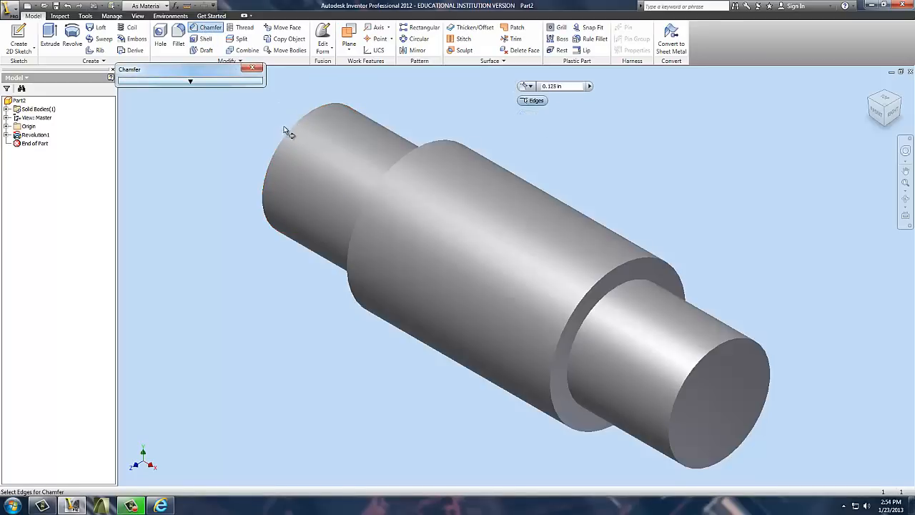
click(298, 138)
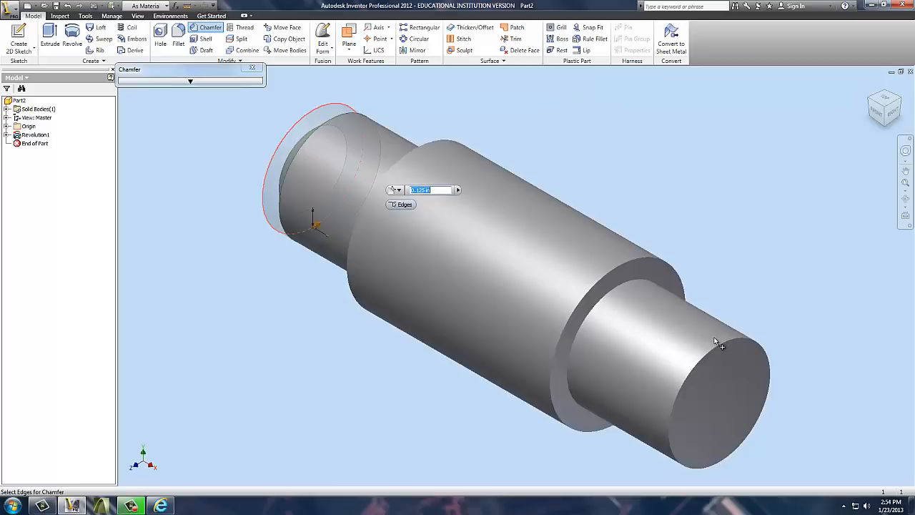
click(720, 349)
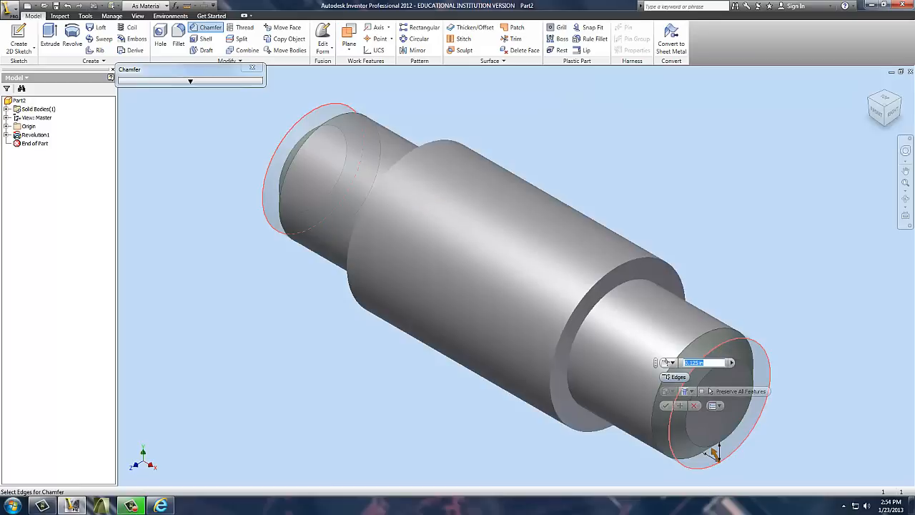
mouse_move(716, 362)
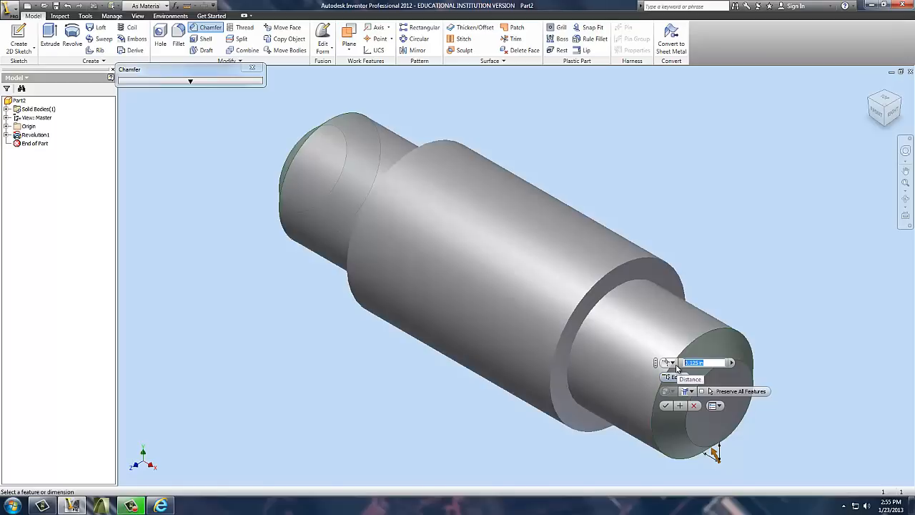
key(Return)
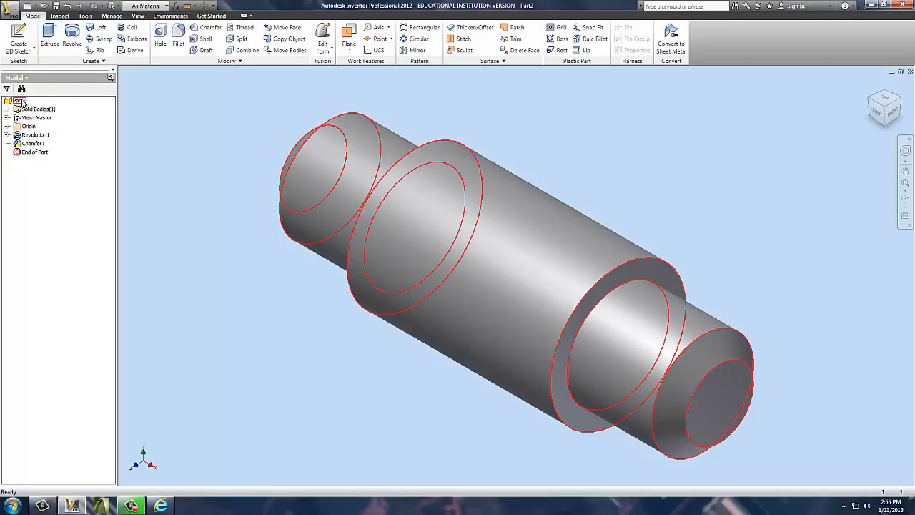
- Save the part as "Castor axle 01" in the 1 - Drafting and Design 1 folder, basing the name on Castor Bushing 01
click(56, 5)
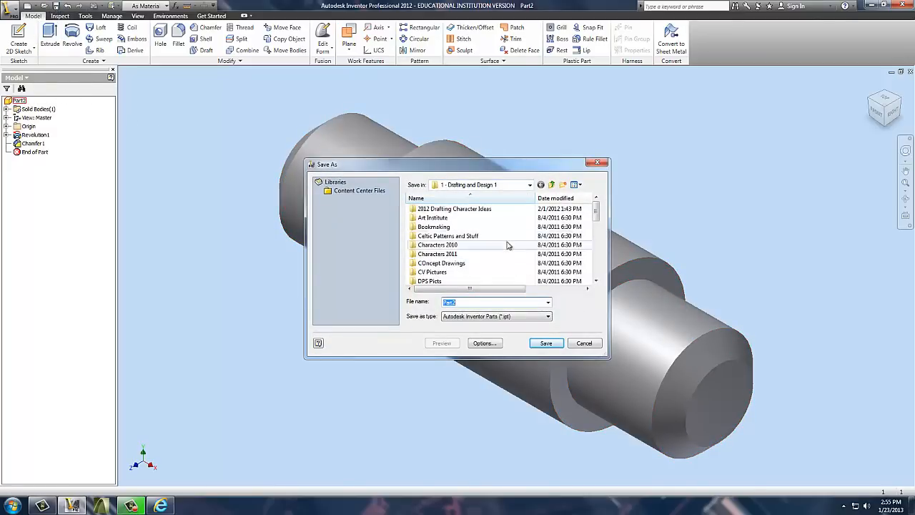
drag(596, 207, 602, 281)
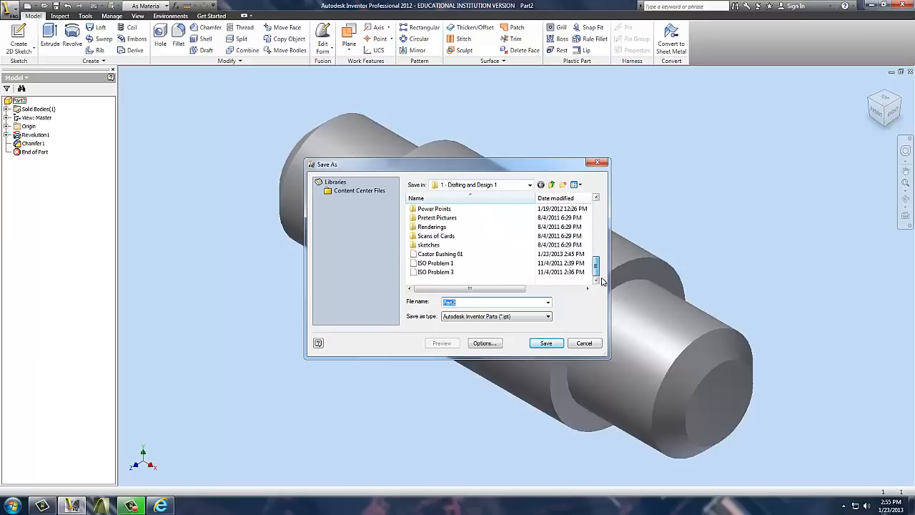
click(451, 254)
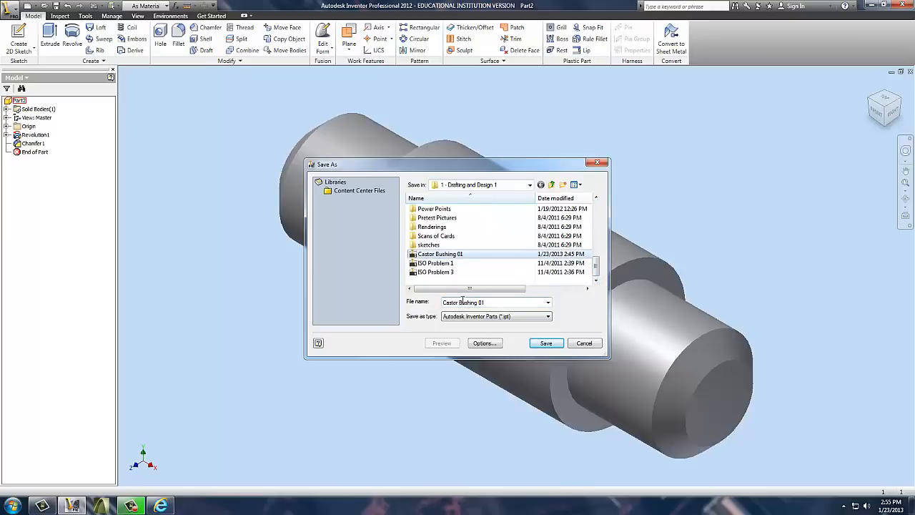
click(461, 303)
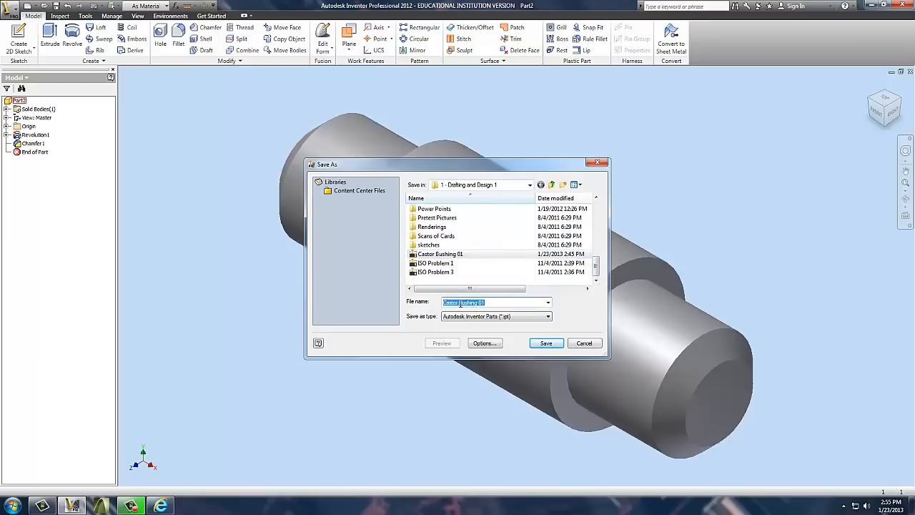
drag(459, 302, 471, 302)
text(axle)
click(543, 342)
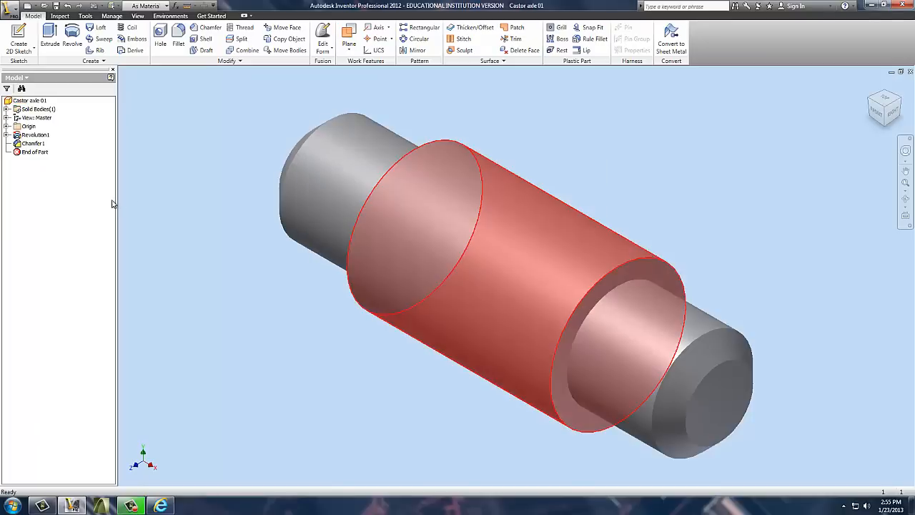
- Set the part's physical material to Alloy Steel in its iProperties and save the file
right_click(25, 103)
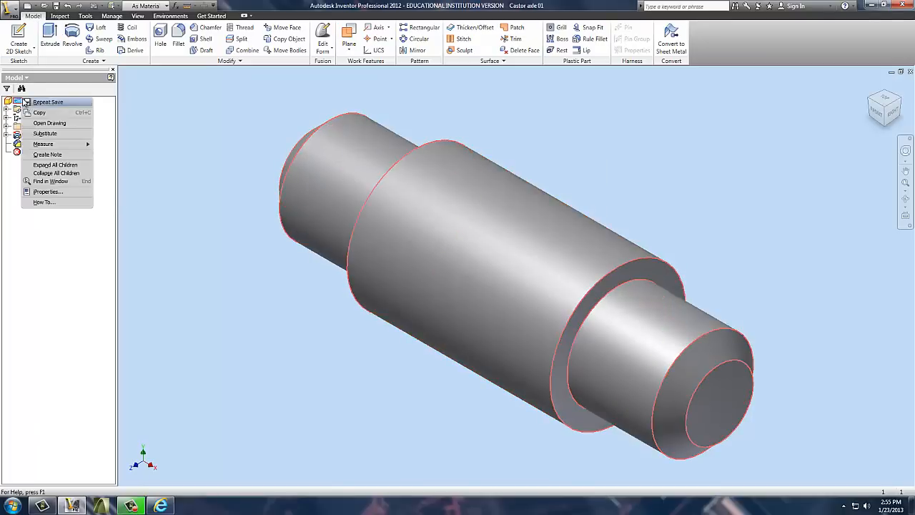
click(70, 189)
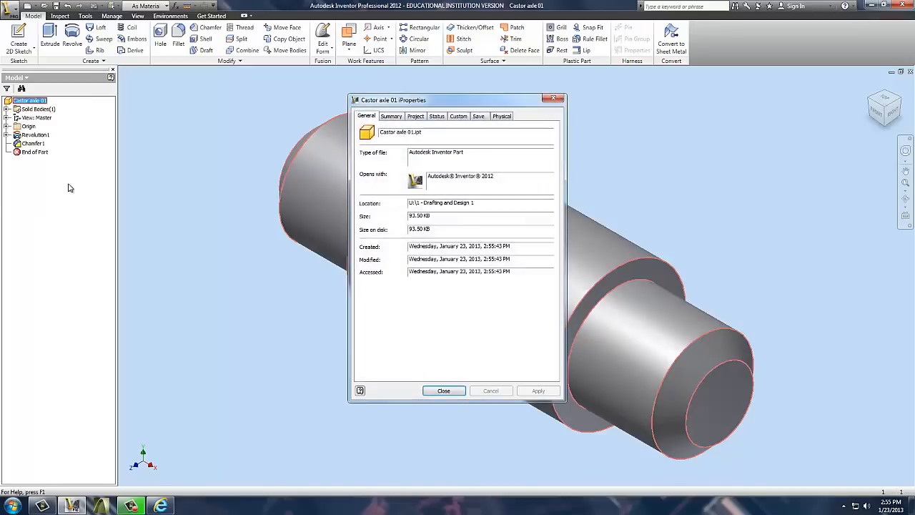
click(501, 116)
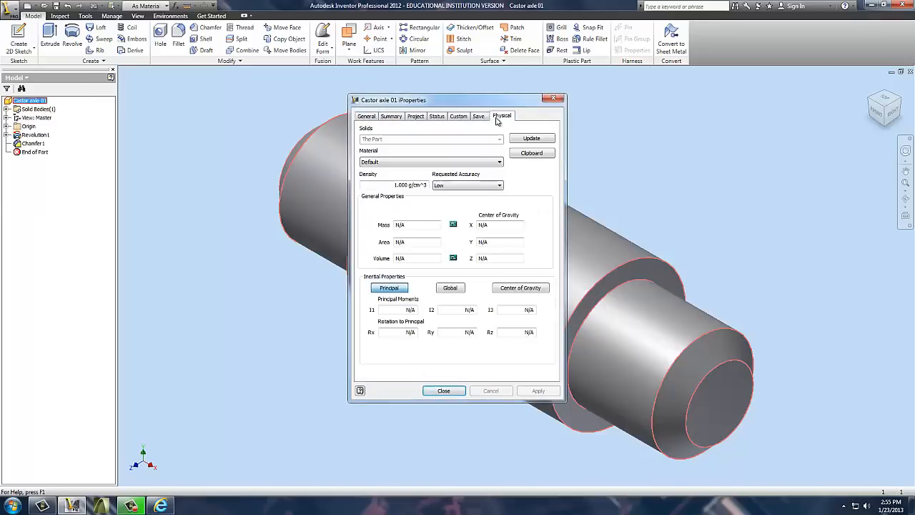
click(458, 163)
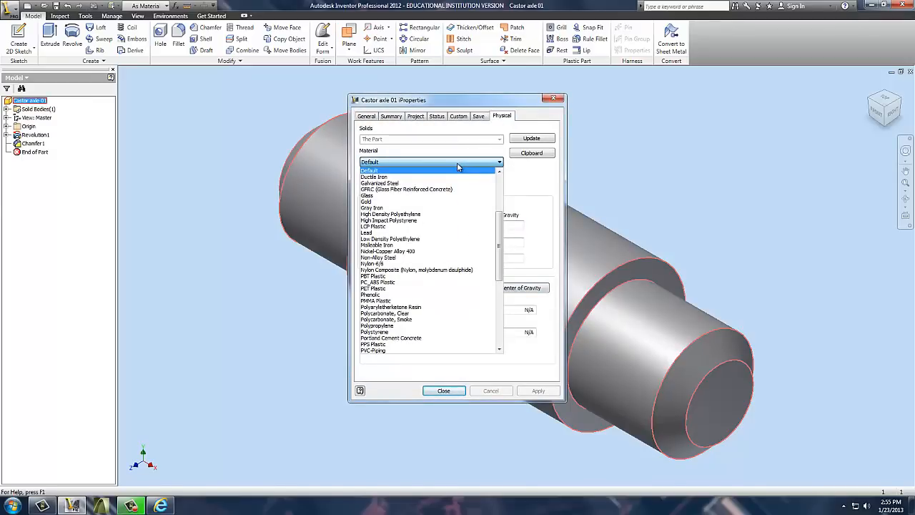
drag(498, 243, 499, 206)
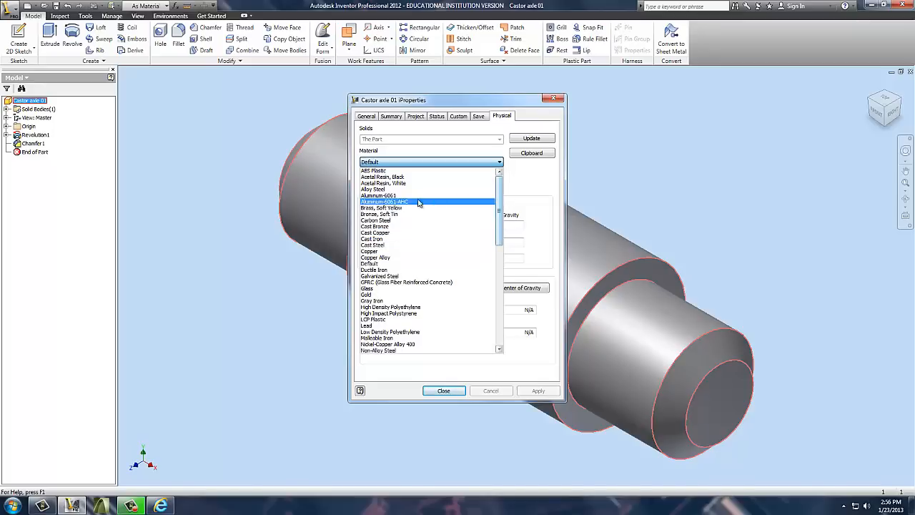
click(382, 189)
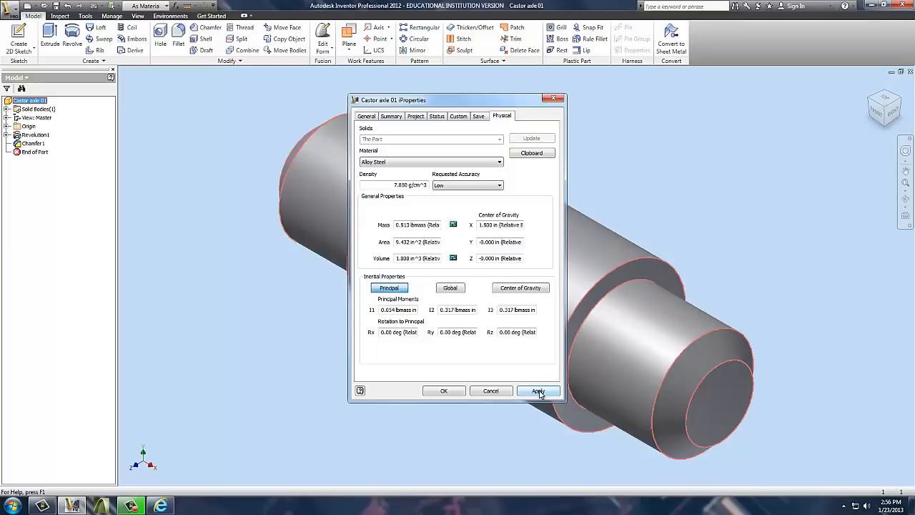
click(539, 391)
click(447, 390)
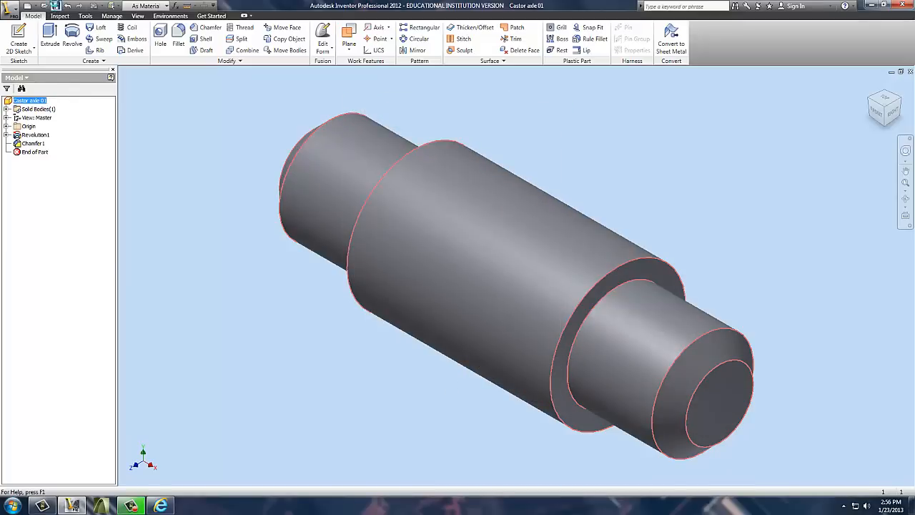
click(56, 5)
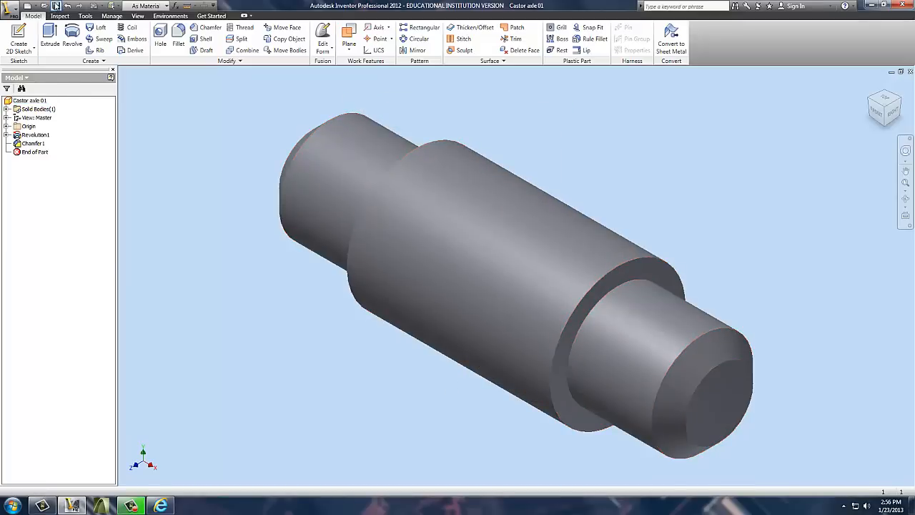